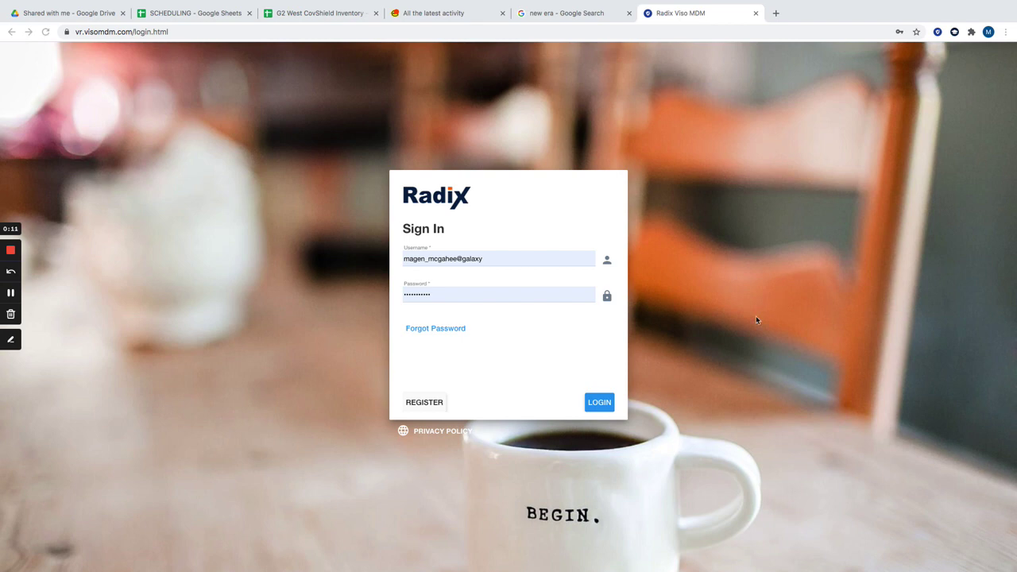
# Sign in, then open the Devices list of all 6 enrolled devices from the Total Devices tile.
pyautogui.click(604, 406)
pyautogui.click(607, 406)
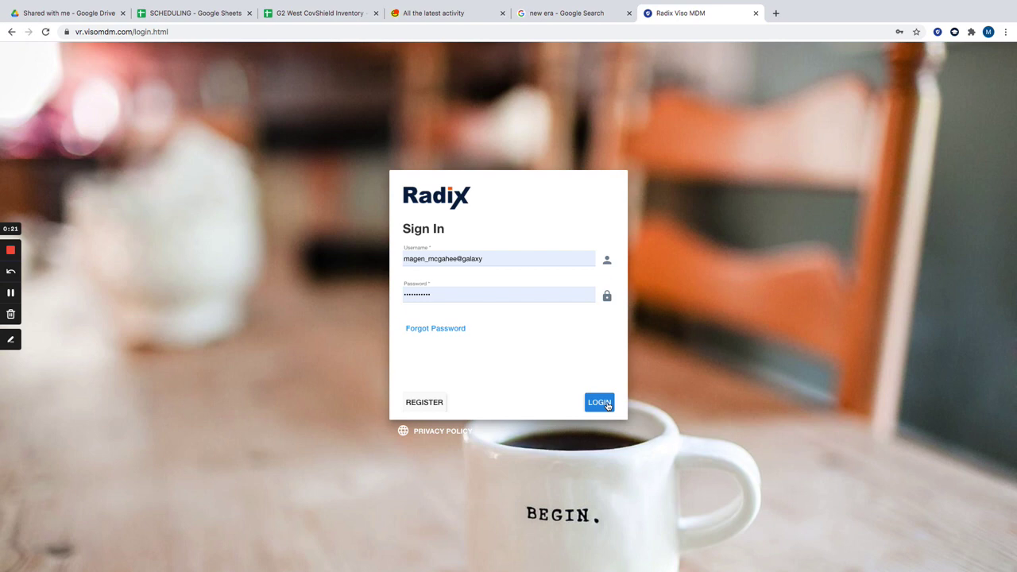
pyautogui.click(601, 407)
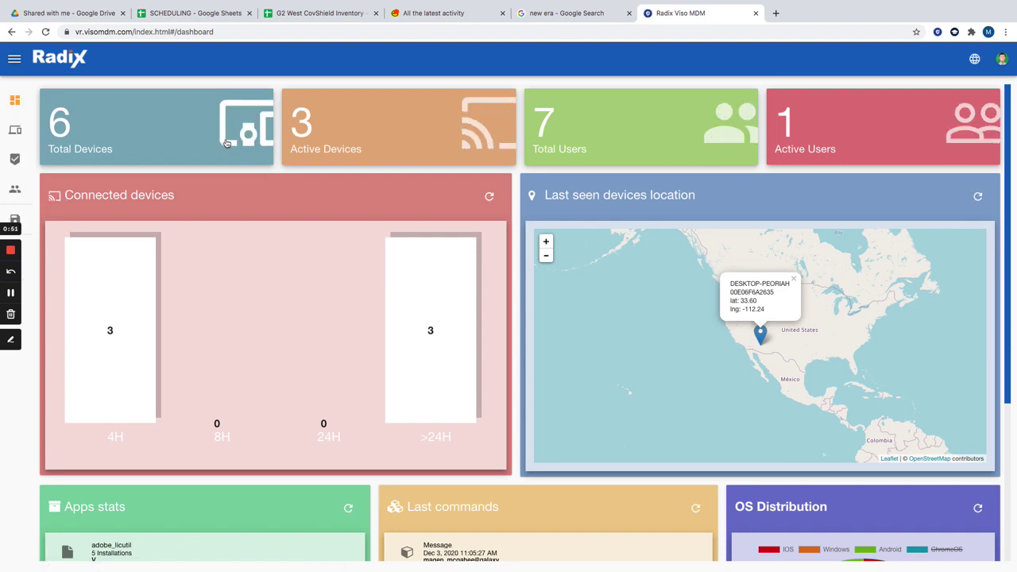
pyautogui.click(226, 143)
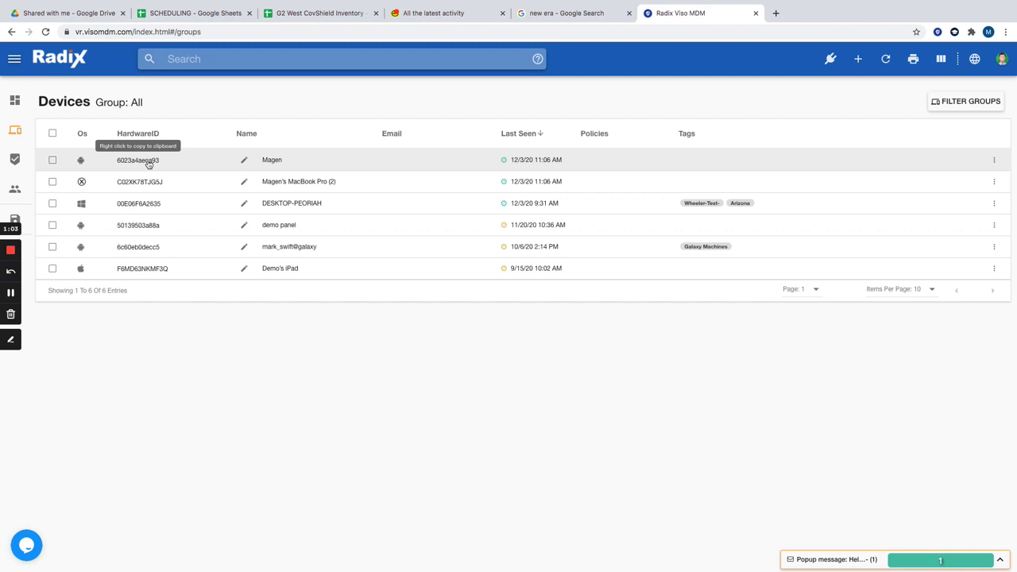
# Open device 6023a4aeca93's details and check its network and hardware info, then memory and storage.
pyautogui.click(147, 164)
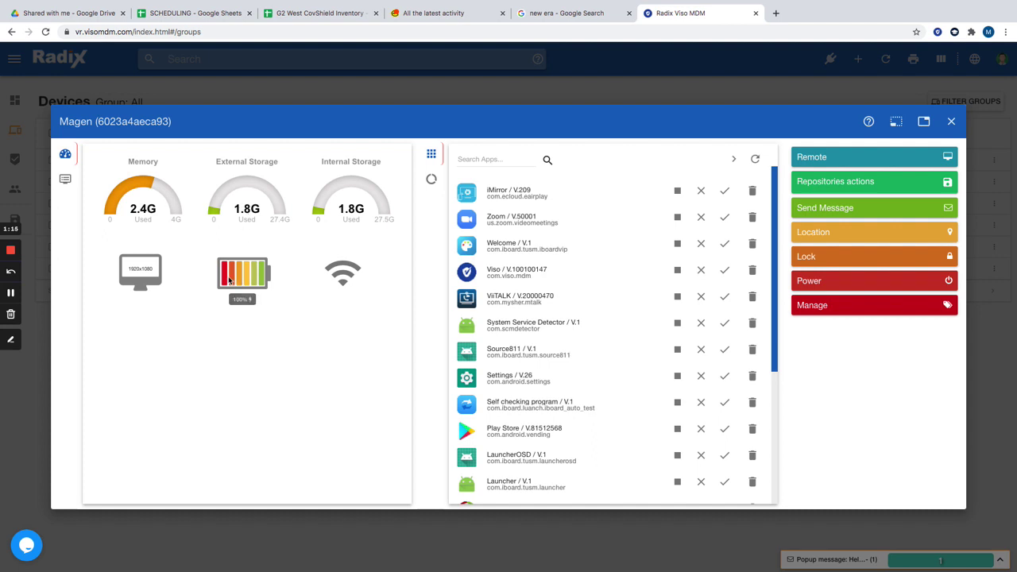
pyautogui.moveTo(354, 272)
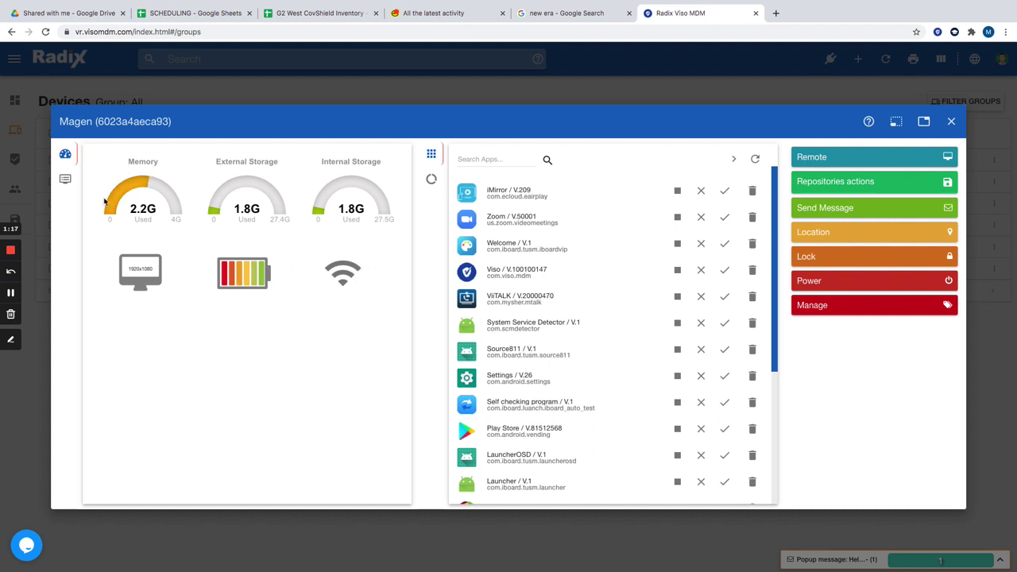
pyautogui.click(65, 180)
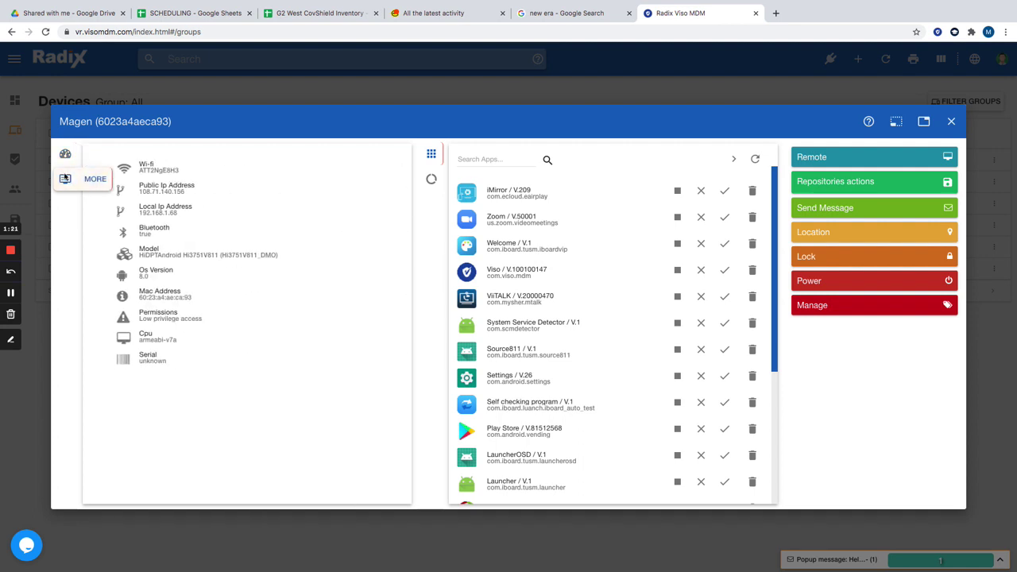
pyautogui.click(66, 157)
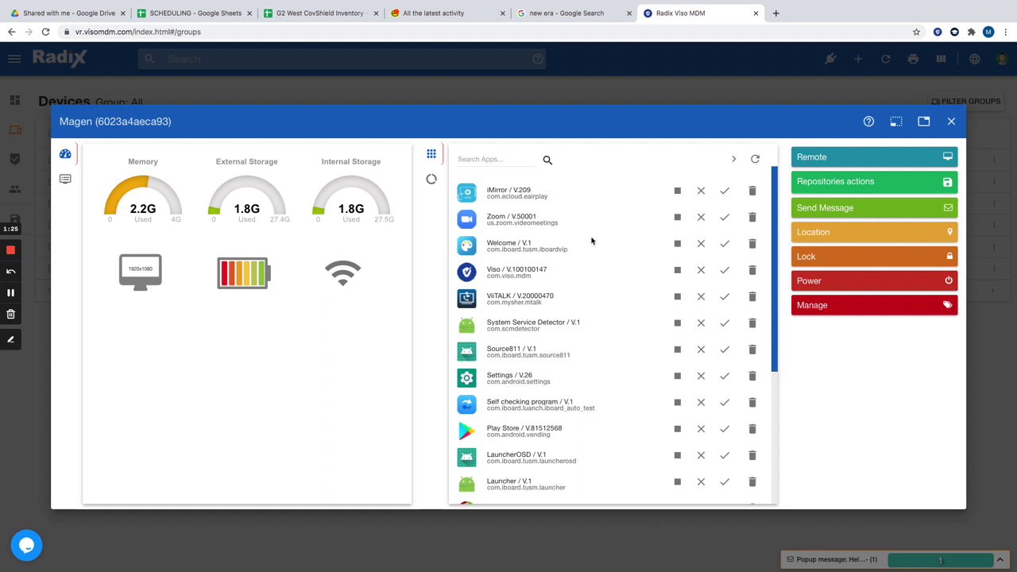
# Scroll through the device's installed apps list.
pyautogui.scroll(-2, 593, 255)
pyautogui.scroll(-4, 593, 256)
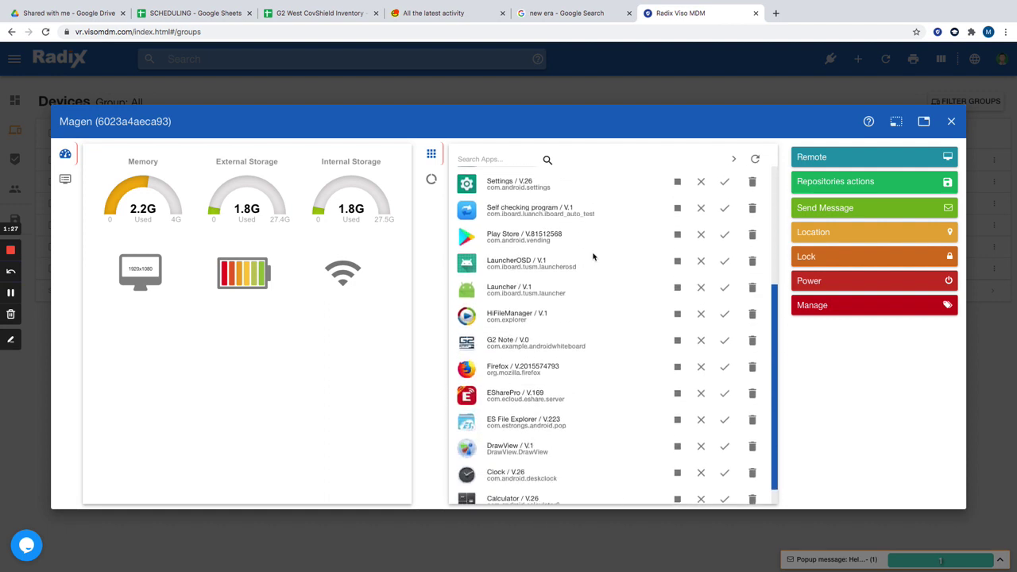
pyautogui.scroll(6, 593, 256)
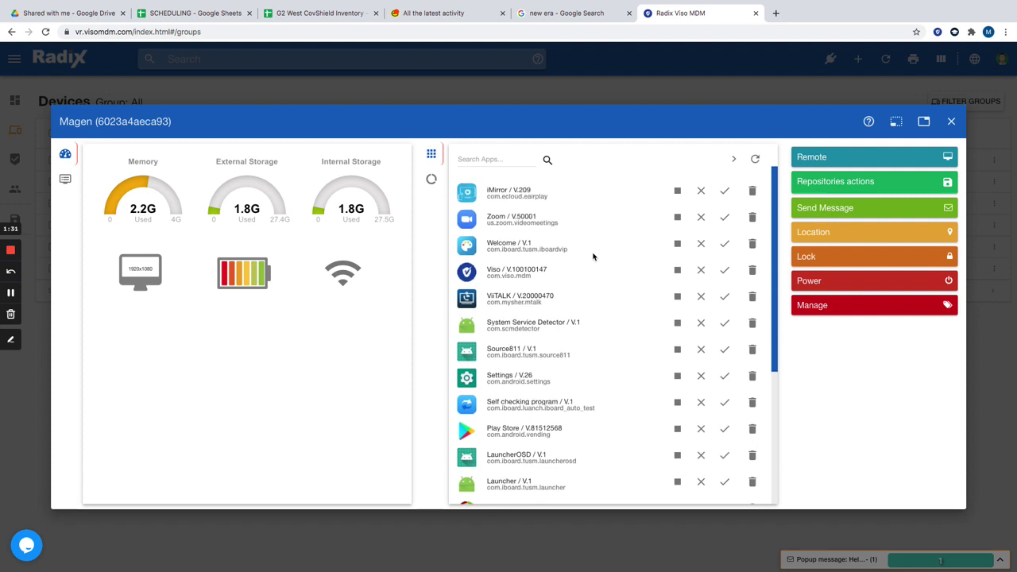
pyautogui.scroll(-1, 593, 256)
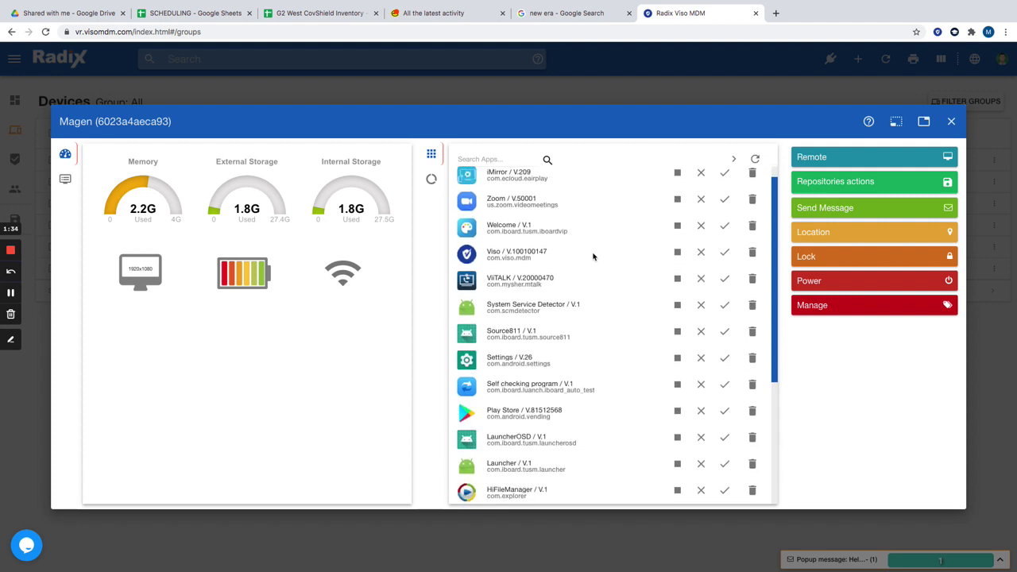
pyautogui.scroll(-4, 524, 231)
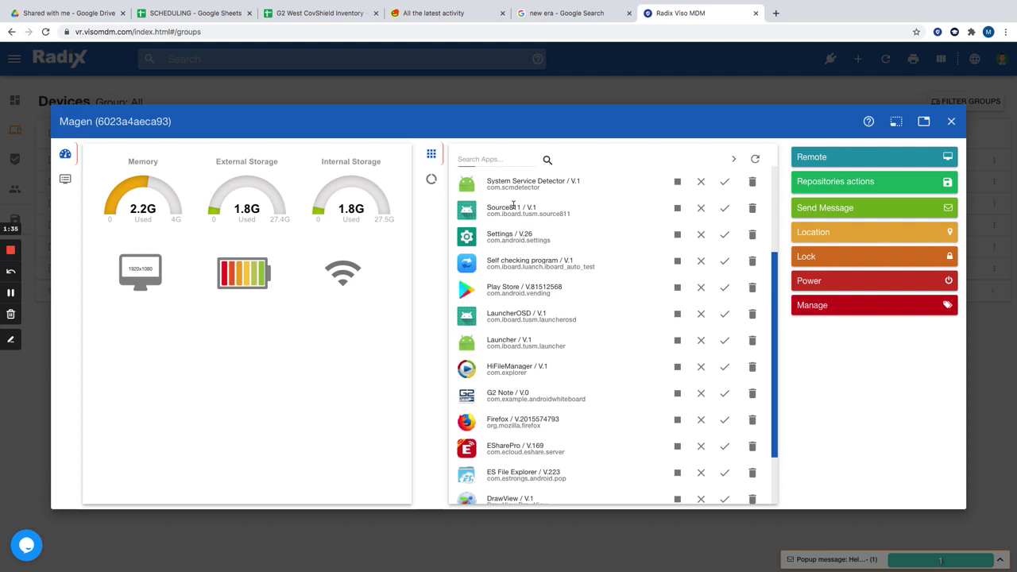
pyautogui.scroll(-2, 526, 235)
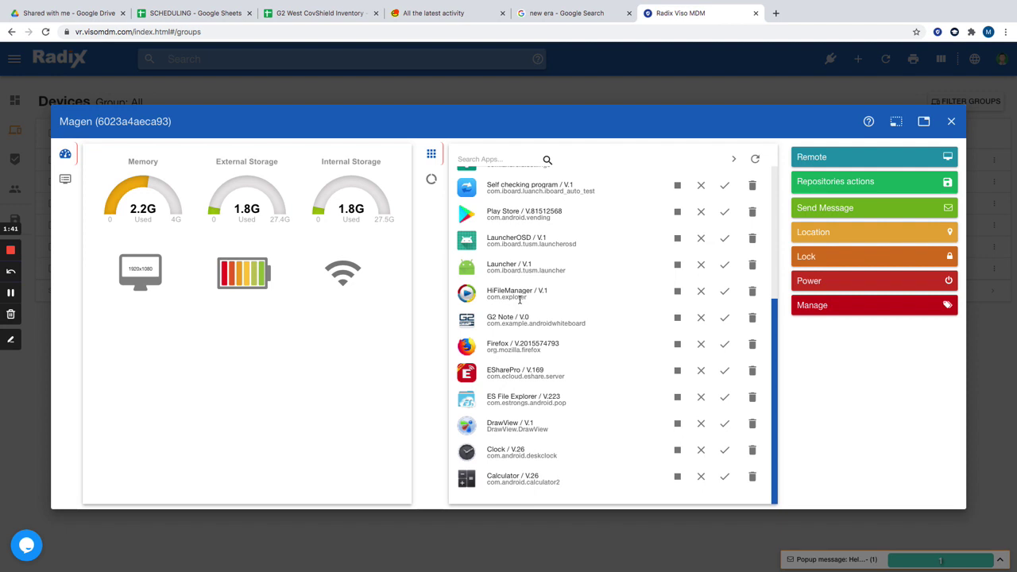
pyautogui.scroll(7, 520, 298)
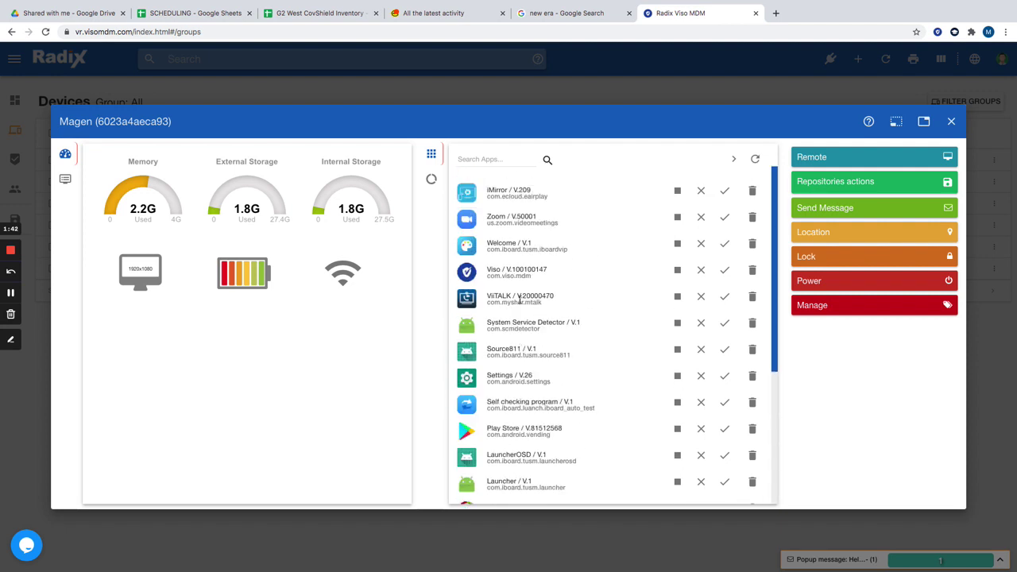
pyautogui.click(431, 179)
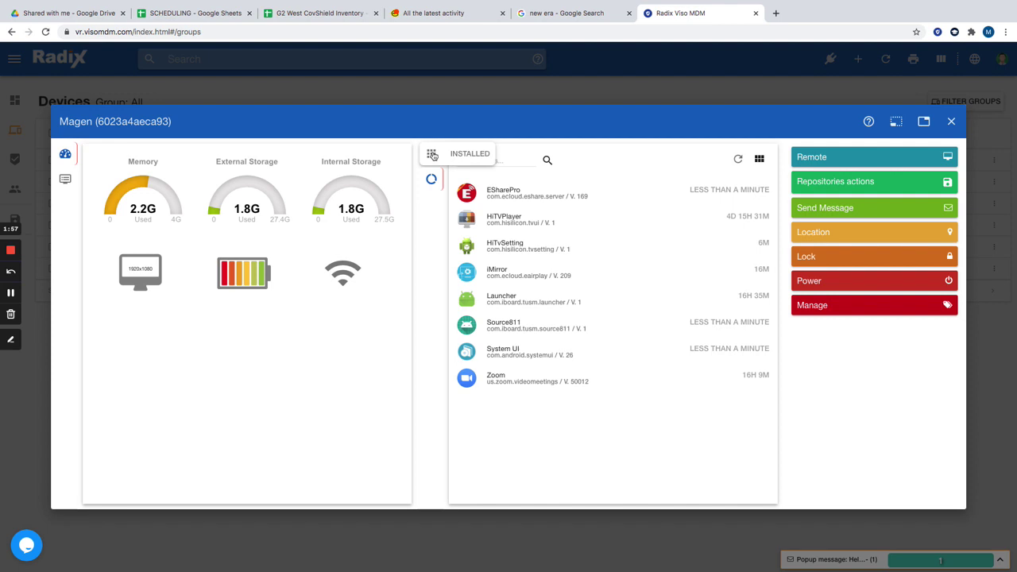
pyautogui.click(432, 155)
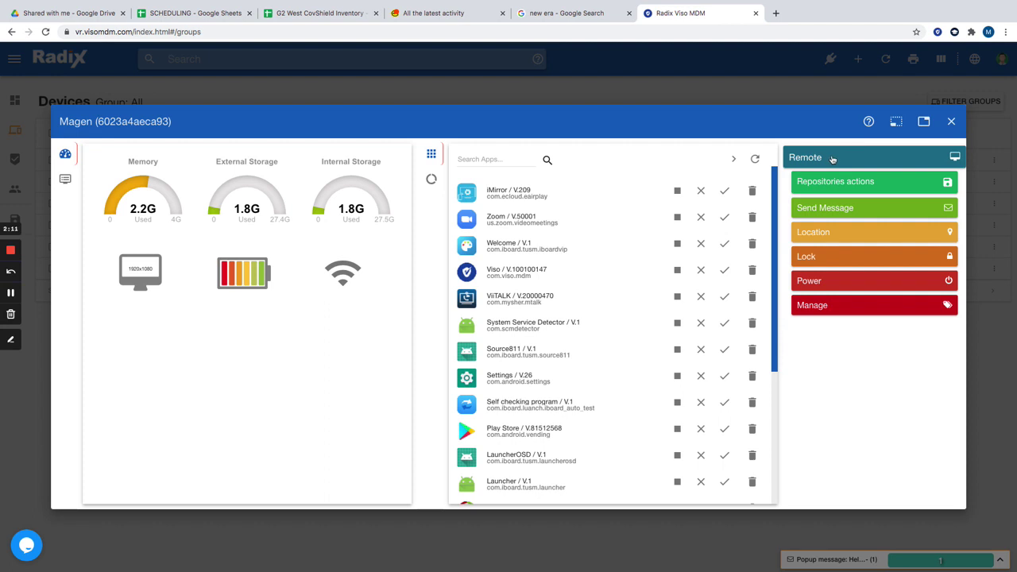
pyautogui.click(832, 159)
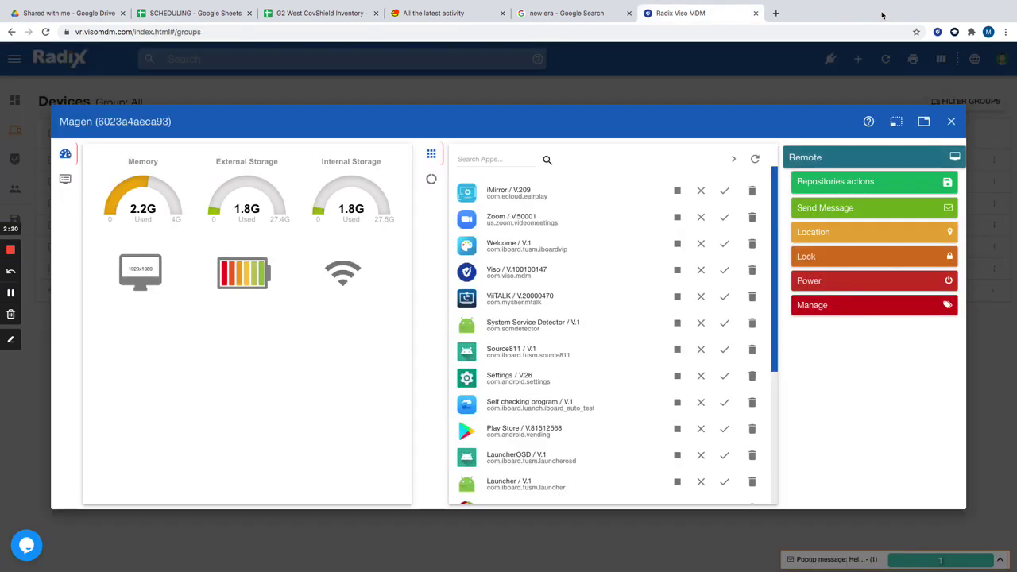
# From the device's Repositories actions, open the Send Message form.
pyautogui.click(837, 187)
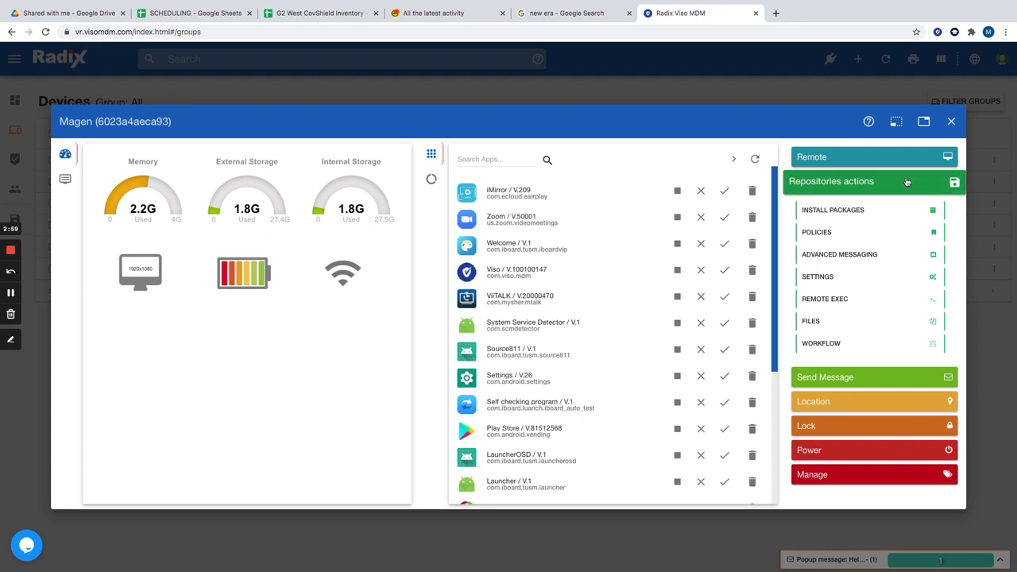
pyautogui.click(866, 383)
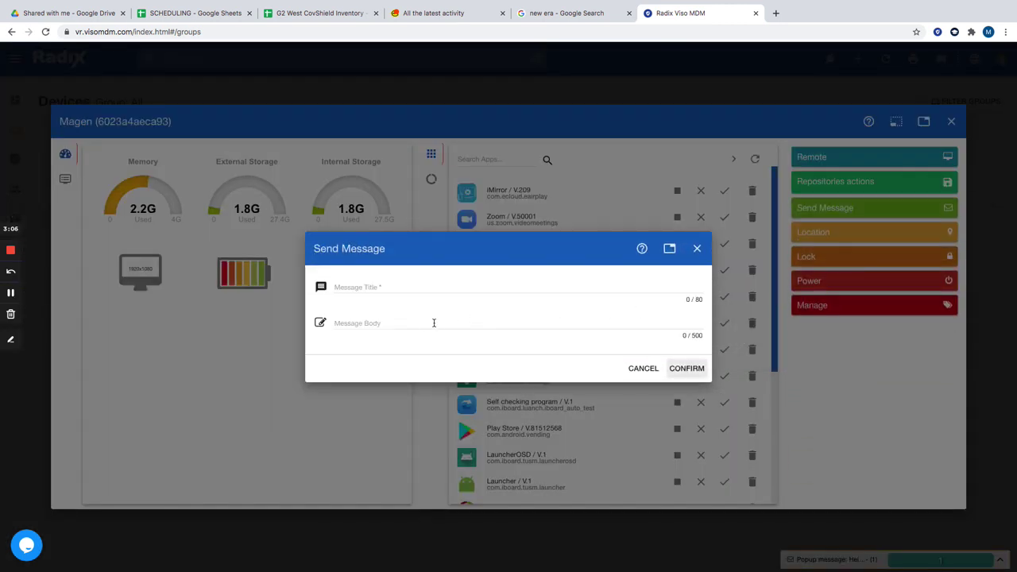
# Send a message titled 'hello' with a short body text to the device and confirm it.
pyautogui.click(396, 285)
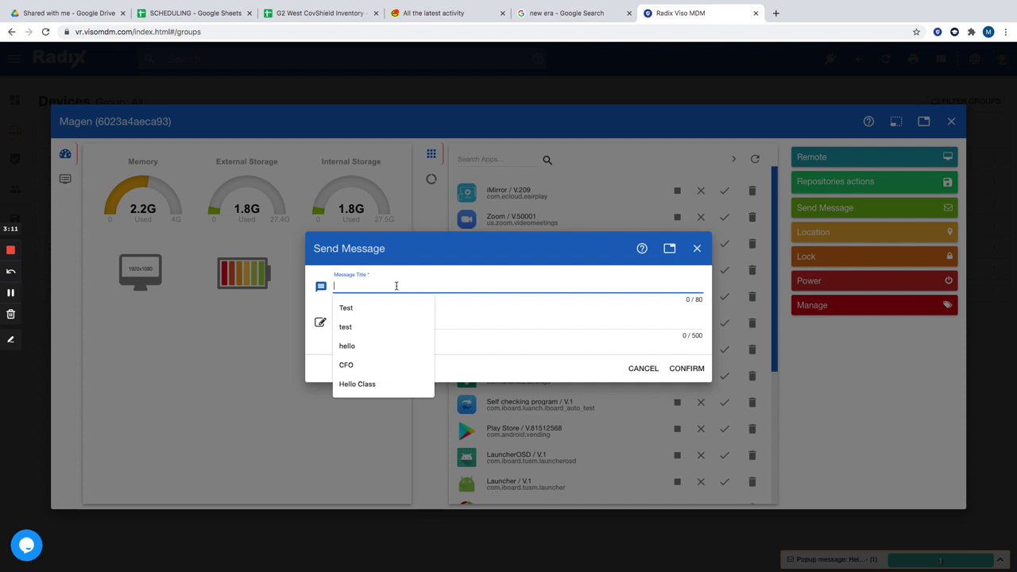
pyautogui.write('Hello')
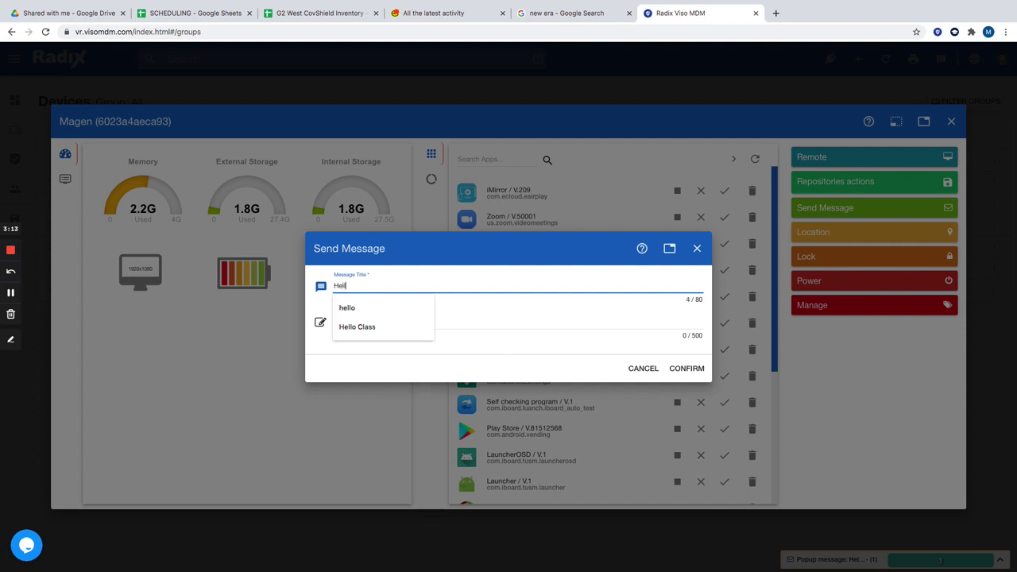
pyautogui.click(395, 309)
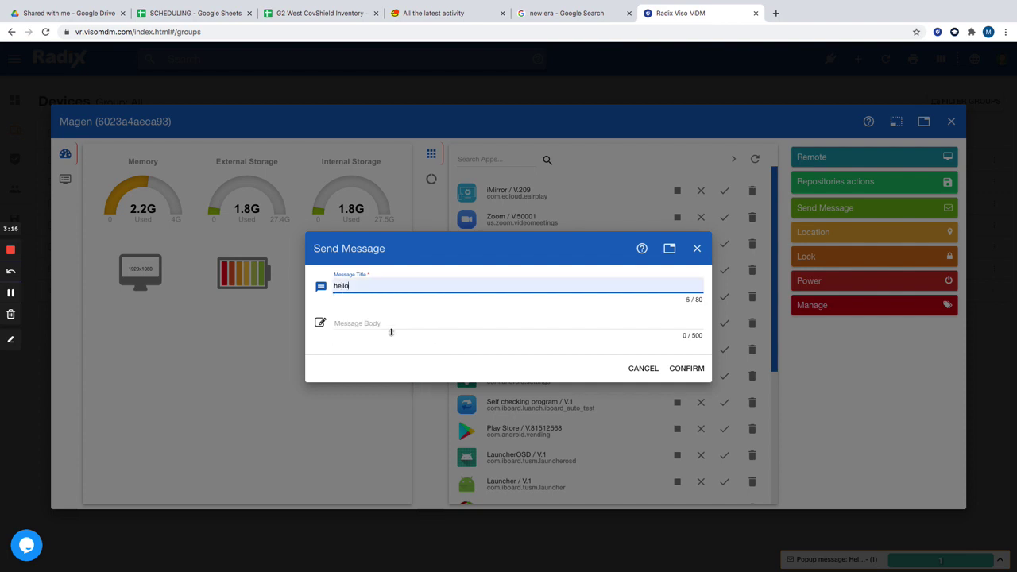
pyautogui.click(393, 323)
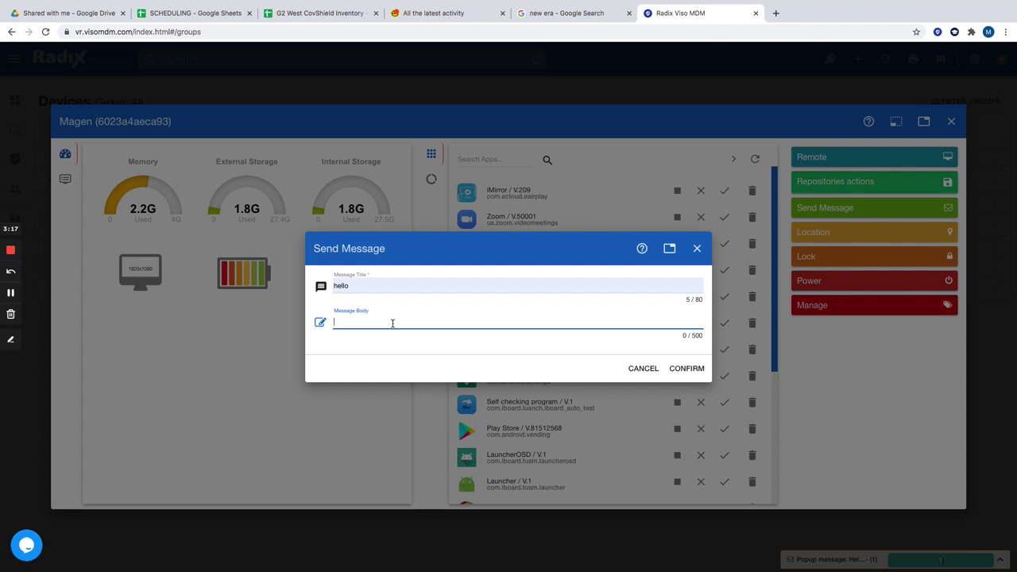
pyautogui.write("Don't fo")
pyautogui.write('t')
pyautogui.click(675, 369)
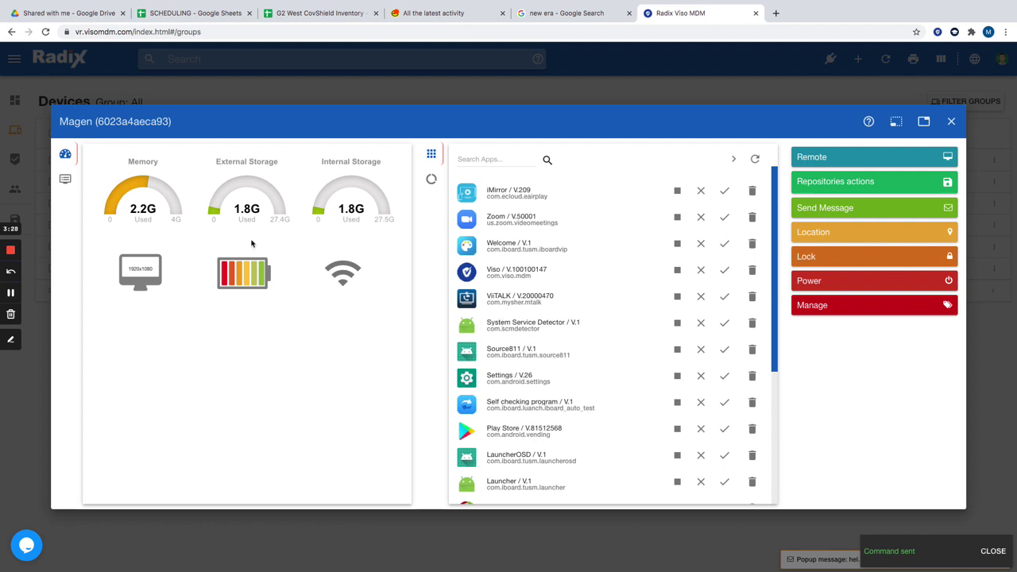
pyautogui.click(870, 235)
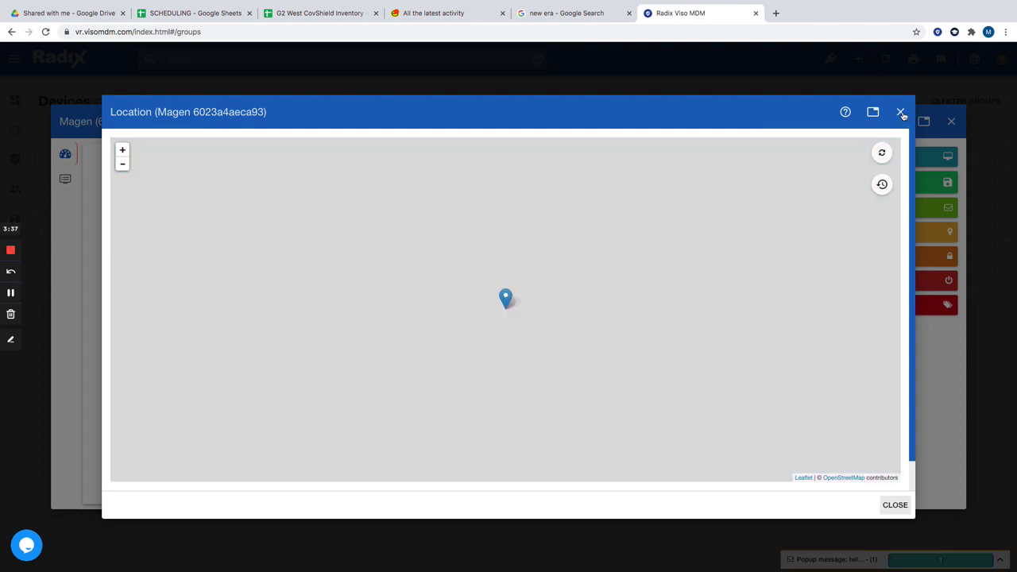
pyautogui.click(902, 114)
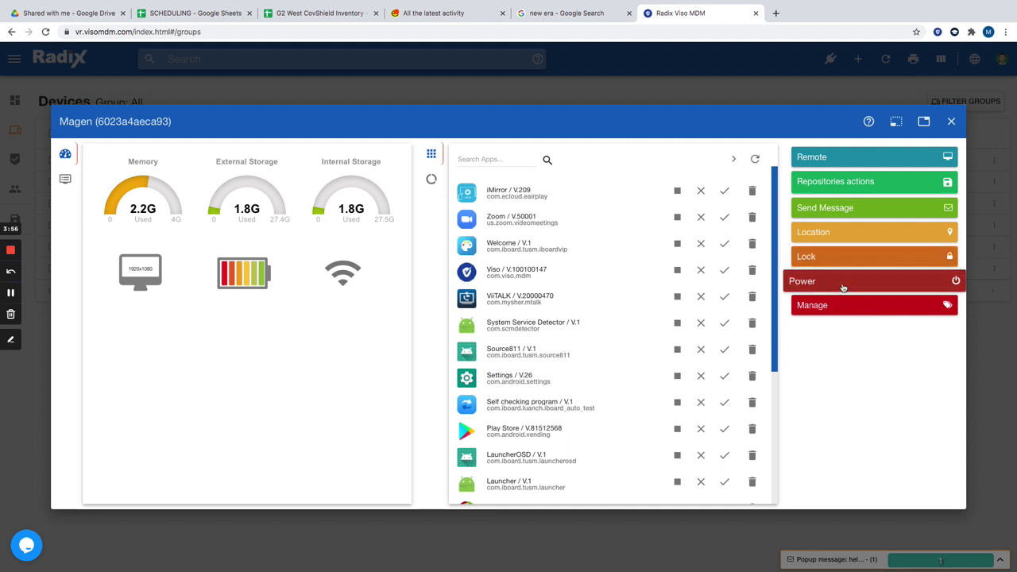
# Expand the Power options to show restart, shutdown and wake on LAN.
pyautogui.click(843, 284)
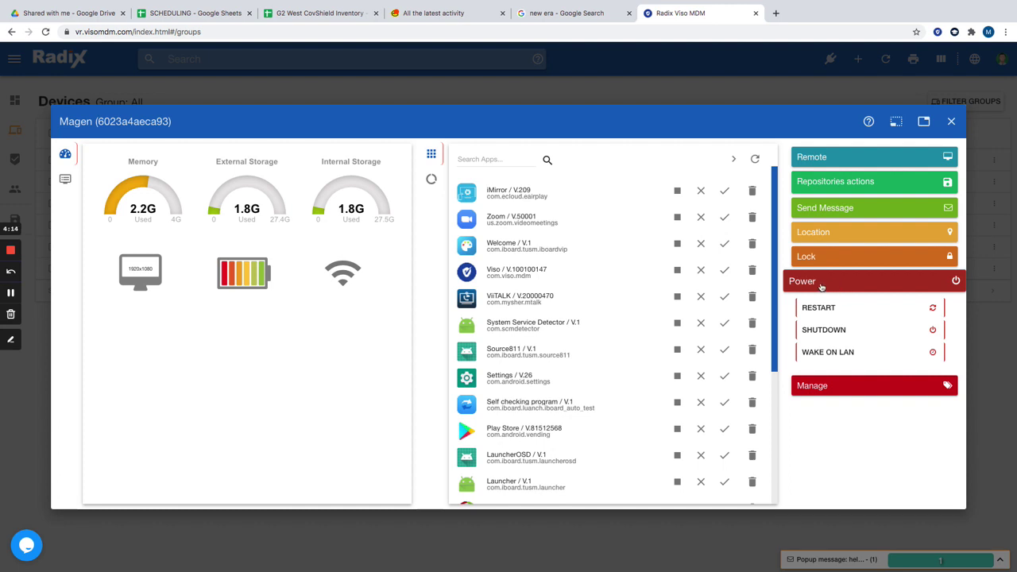
# Close the device details window to return to the 6-device Devices list.
pyautogui.click(953, 121)
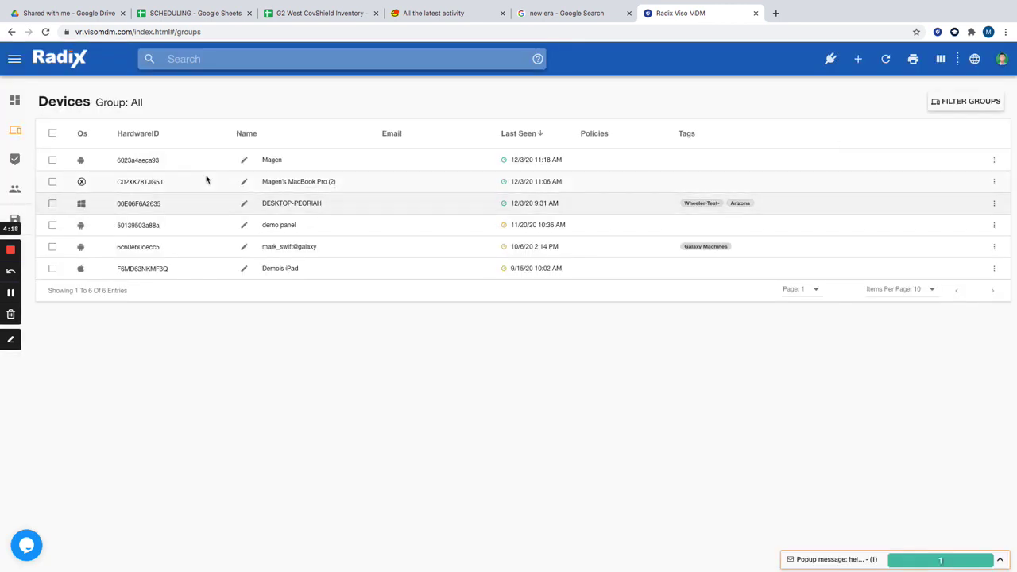